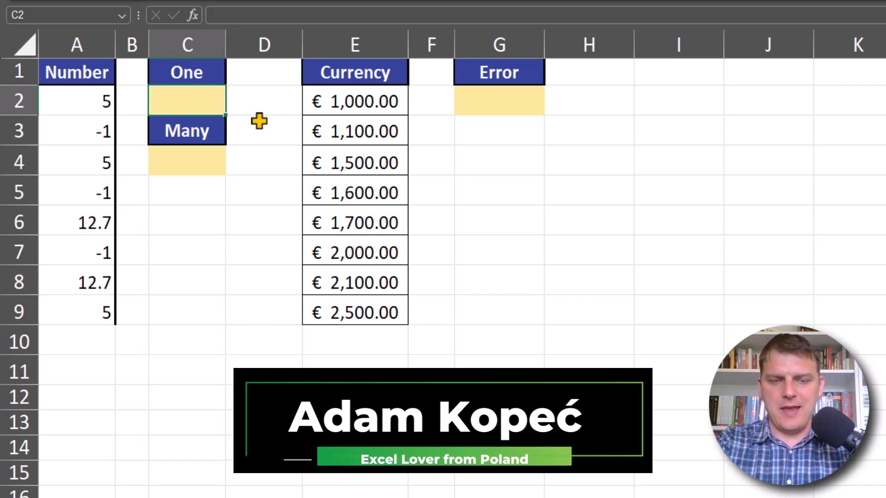
Start a =mode formula in C2 and compare the MODE.MULT, MODE.SNGL and MODE descriptions.
text(=mode)
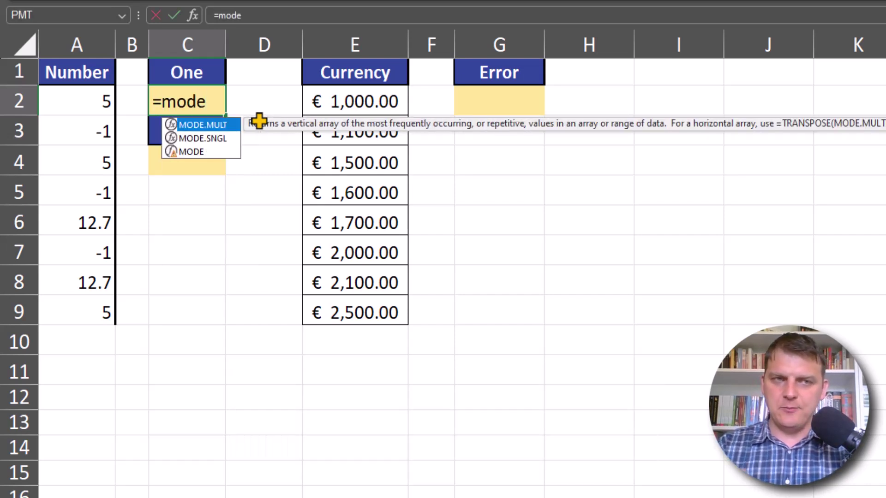
key(Down)
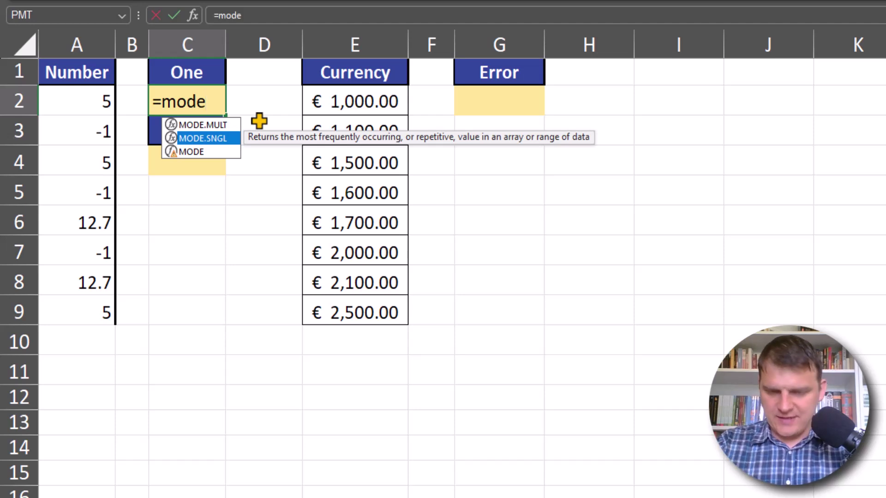
key(Down)
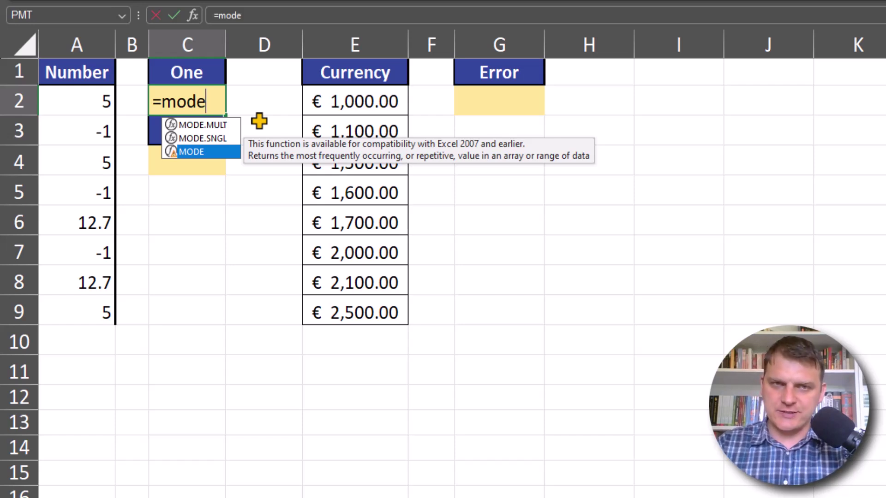
Complete C2 as =MODE(A2:A9), returning 5 as the most frequent number.
key(Tab)
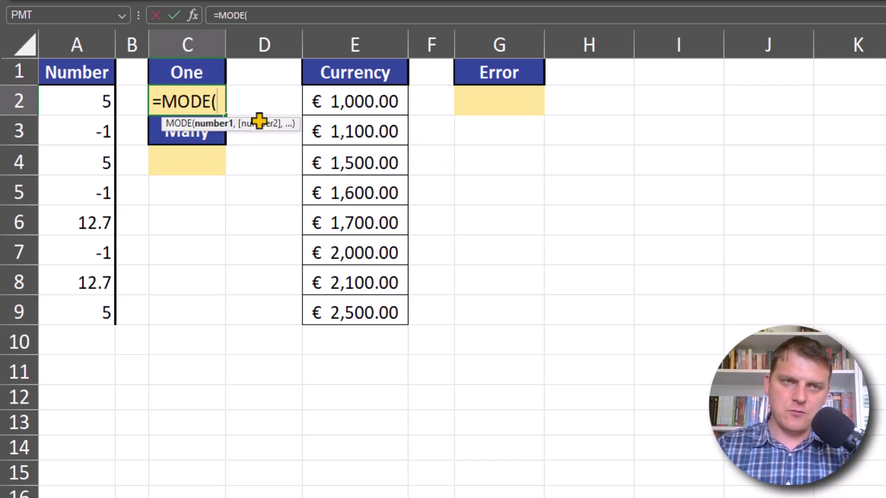
drag(83, 97, 79, 308)
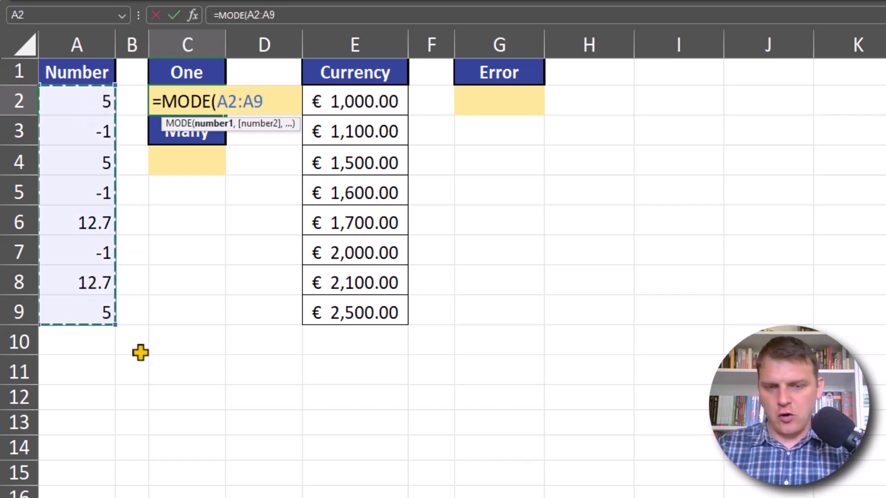
text(,)
key(BackSpace)
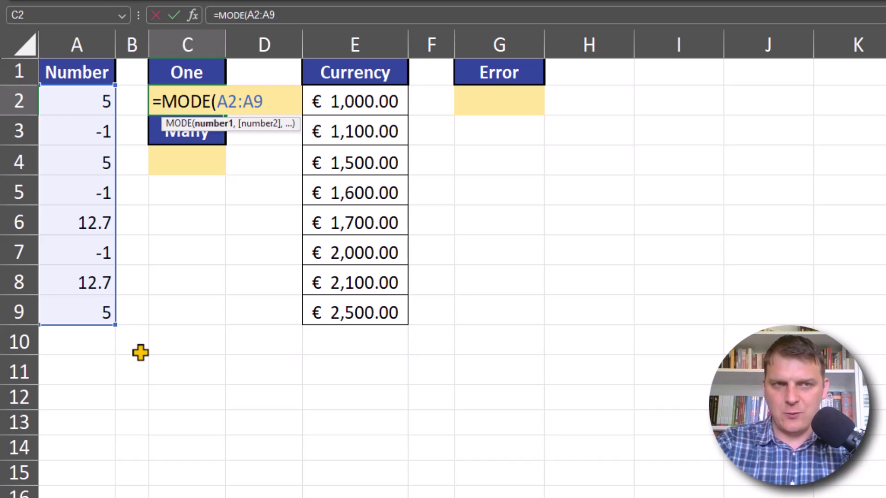
text())
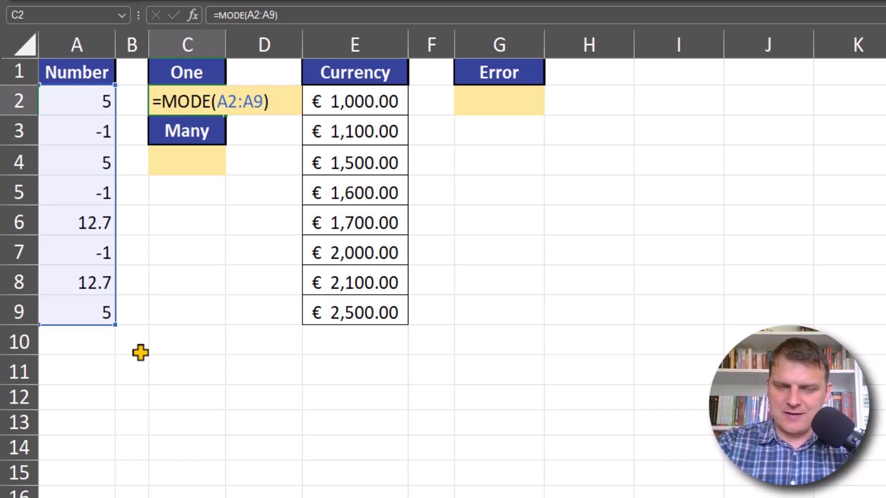
key(Return)
click(205, 94)
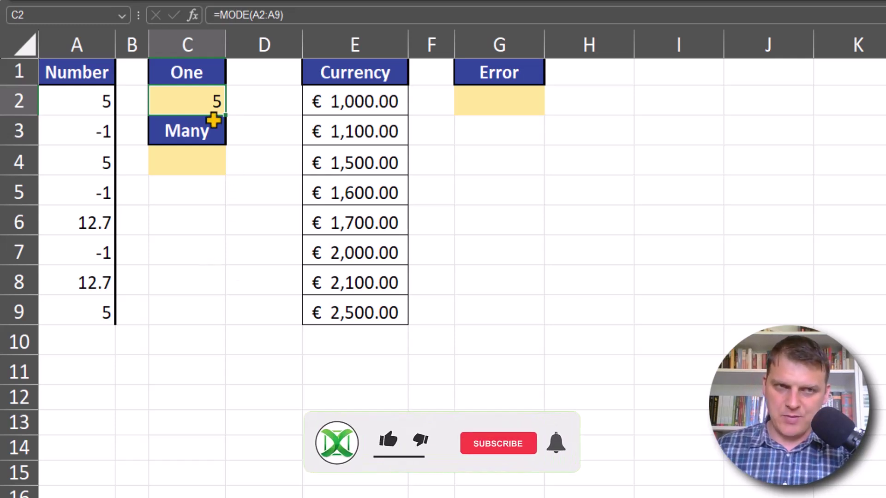
key(F2)
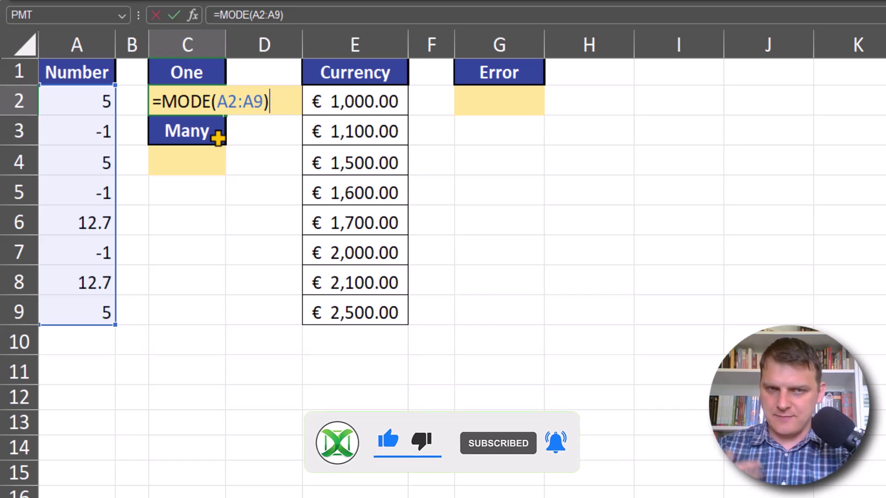
key(Escape)
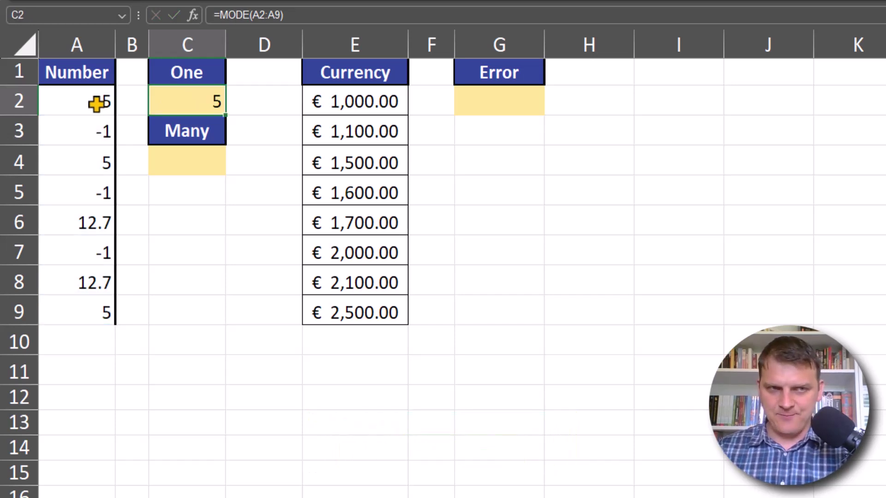
drag(95, 101, 101, 318)
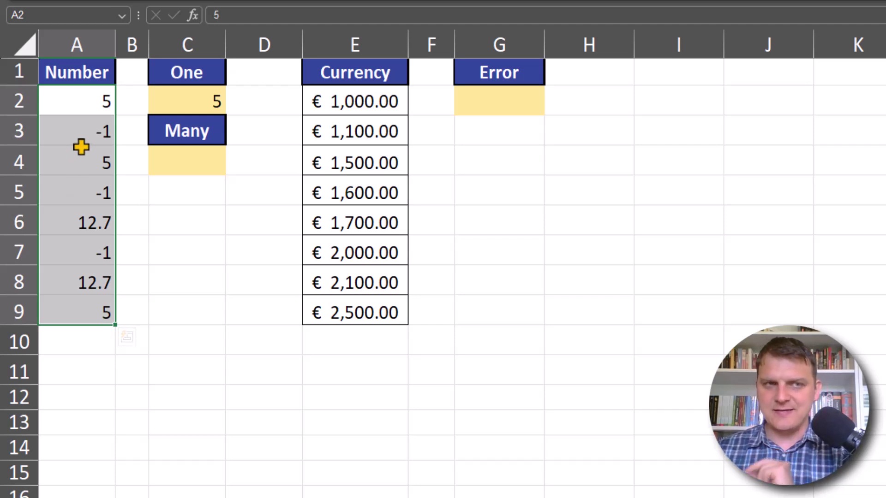
Set A2 to -1 and A3 to 5 so C2's MODE result becomes -1.
click(95, 97)
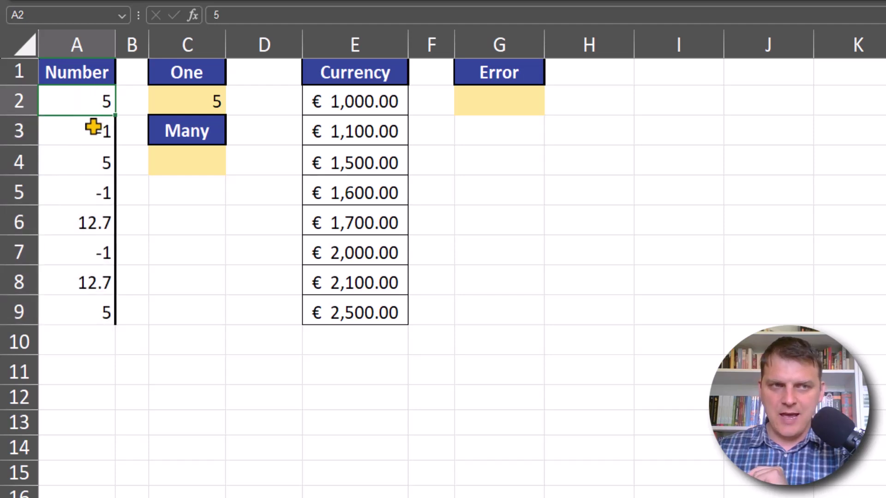
click(91, 125)
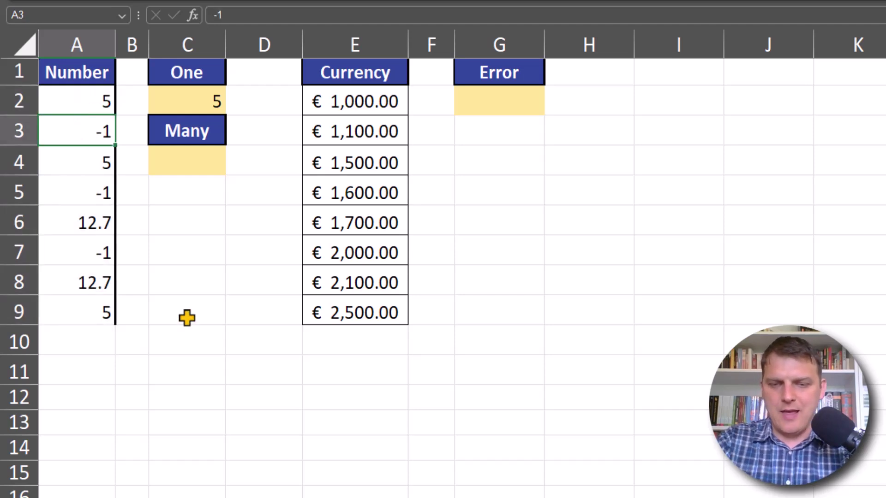
key(Up)
text(-1)
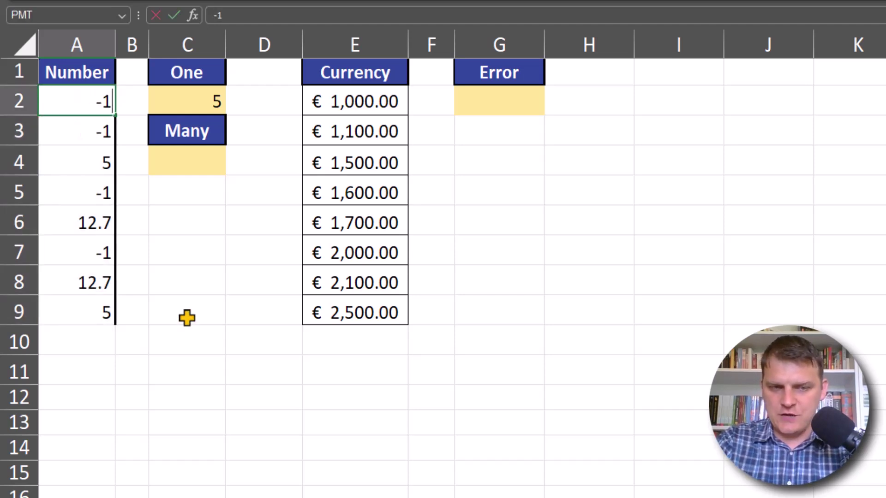
key(Return)
text(5)
key(Return)
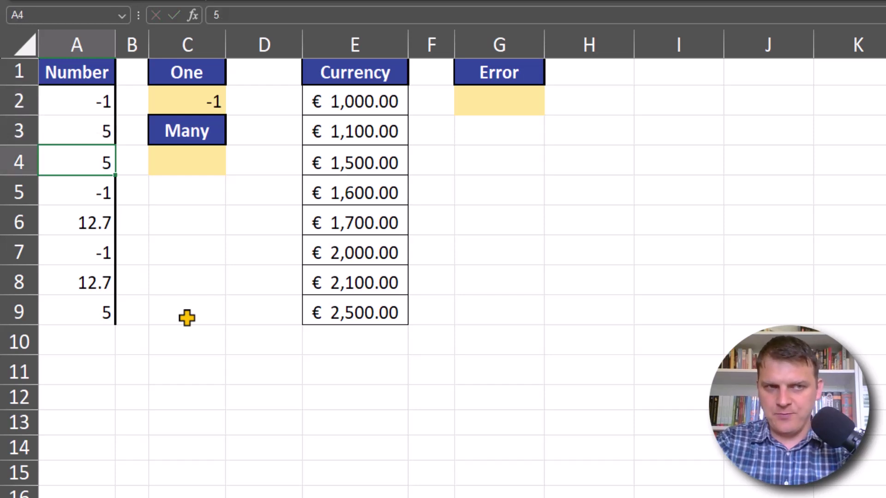
click(198, 95)
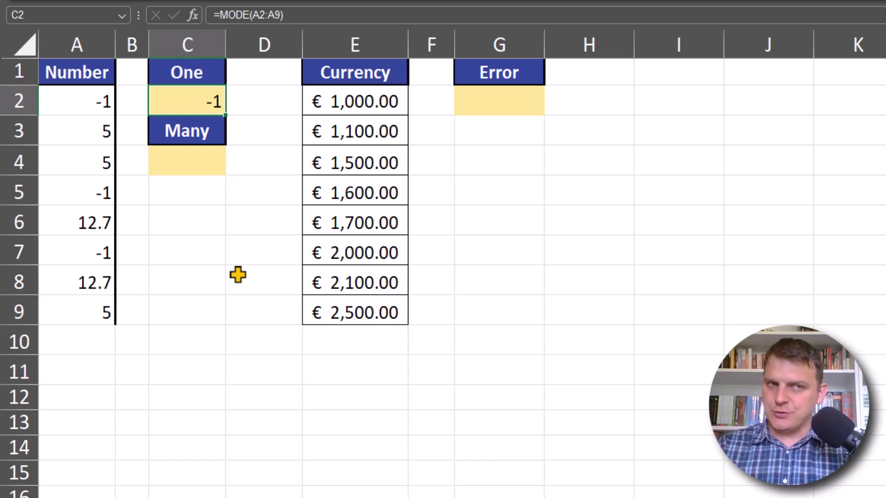
click(76, 103)
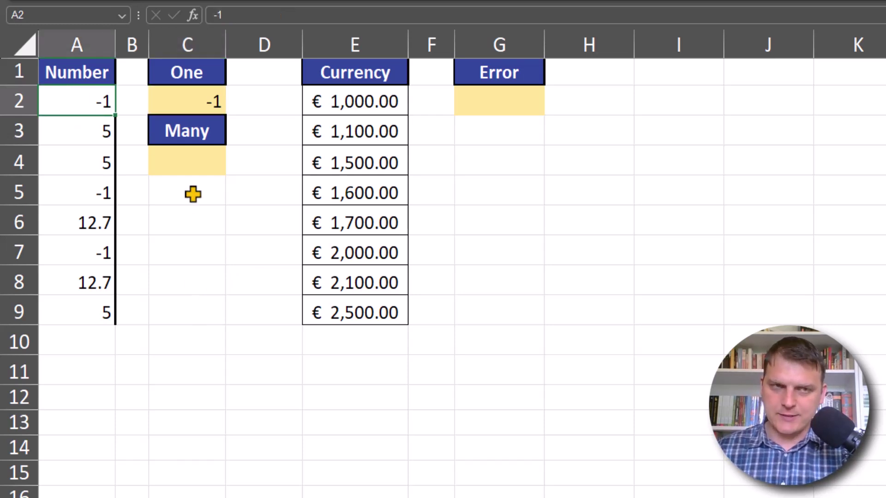
click(203, 162)
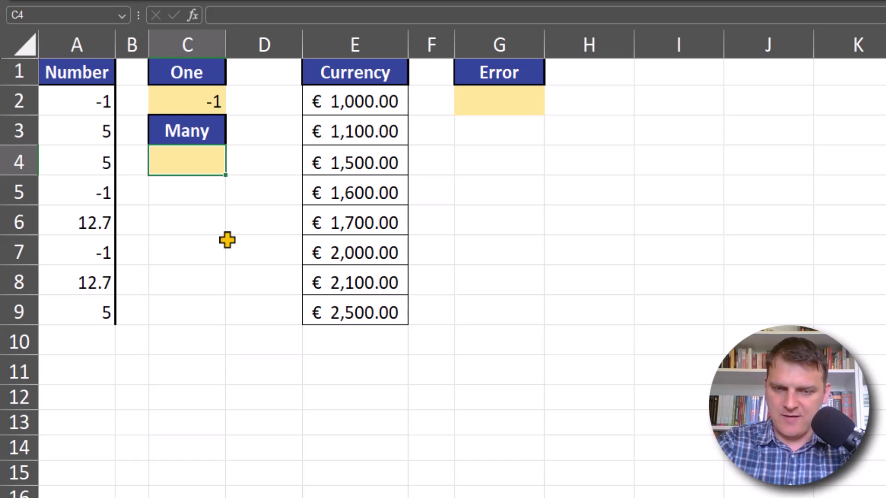
Enter =MODE.MULT(A2:A9) in C4, spilling both modes -1 and 5 into C4:C5.
text(=mod)
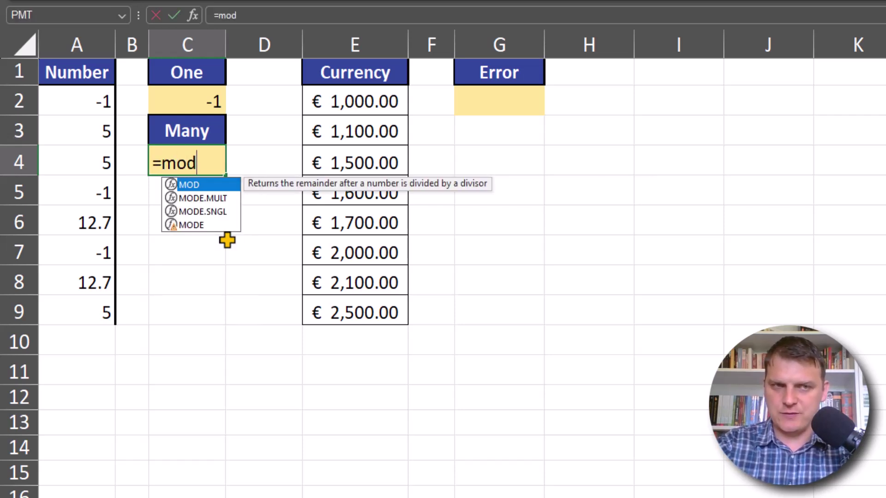
key(Down)
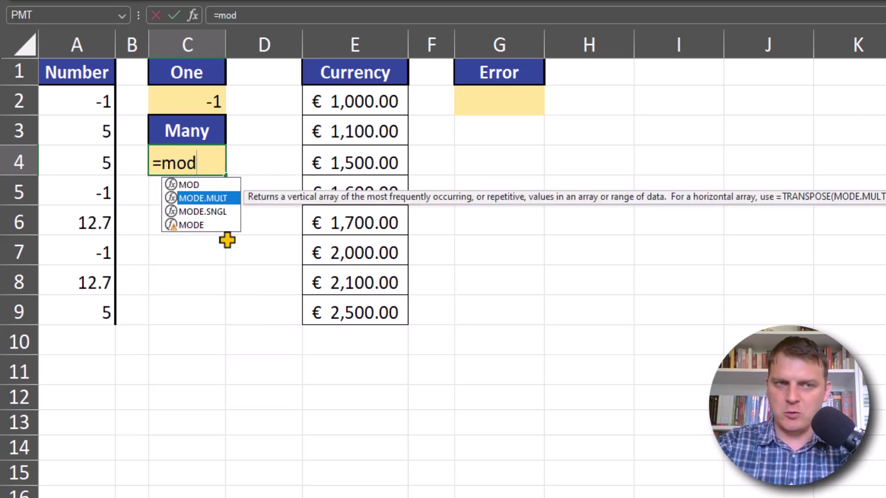
key(Tab)
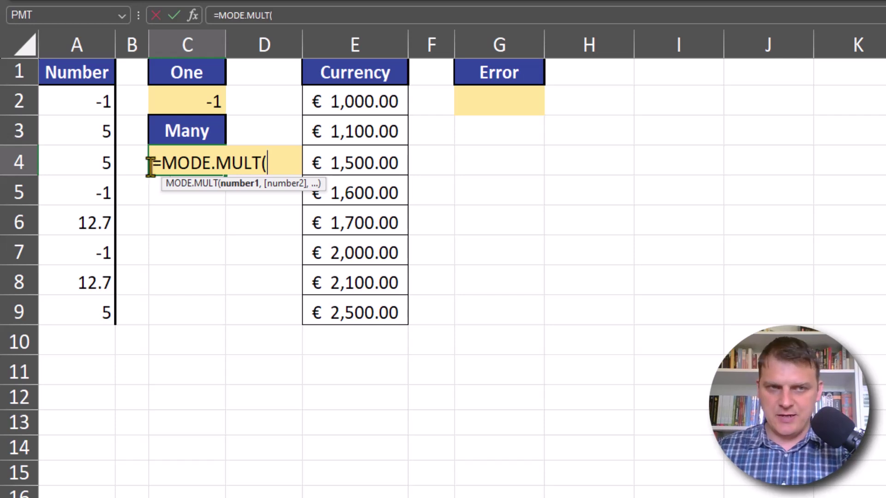
drag(105, 90, 91, 303)
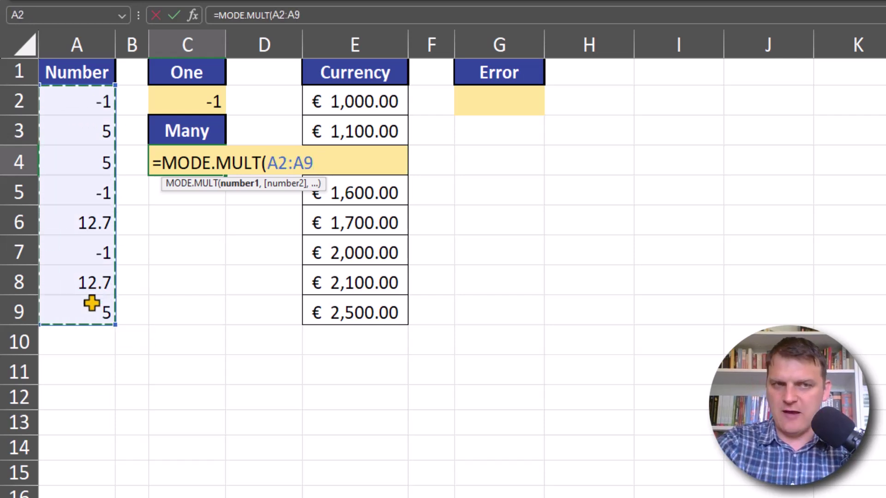
text())
key(Return)
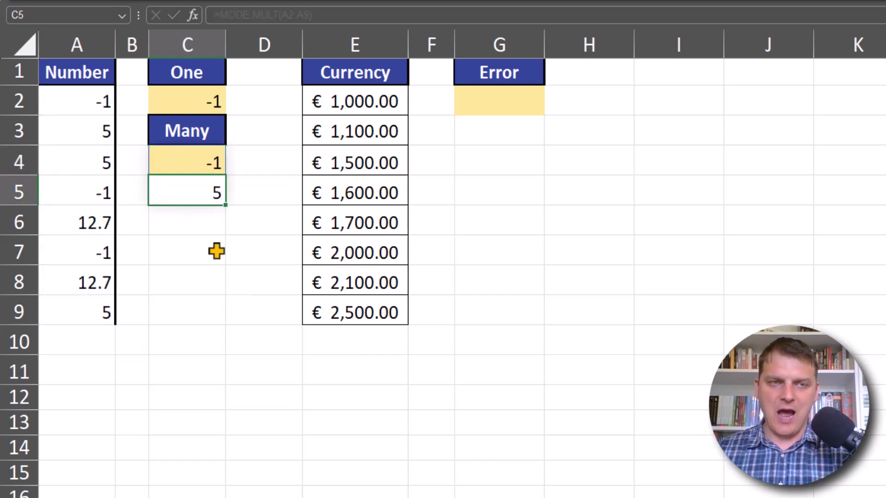
click(197, 166)
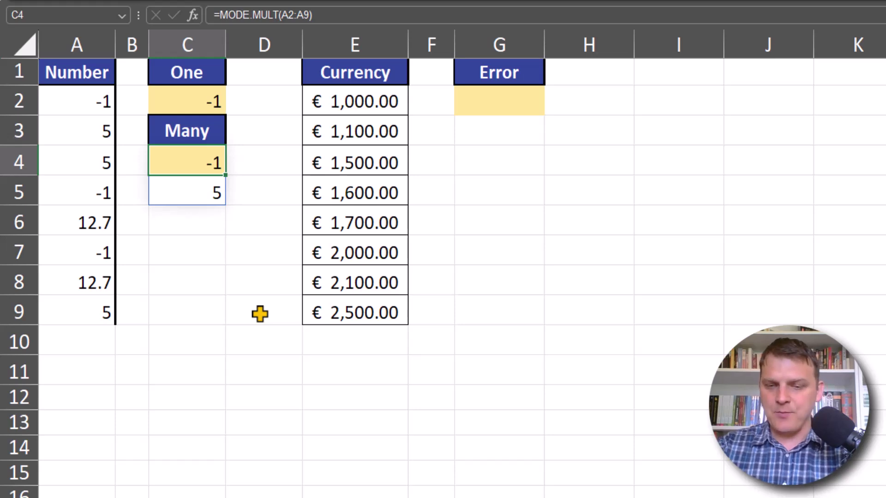
key(ctrl+/)
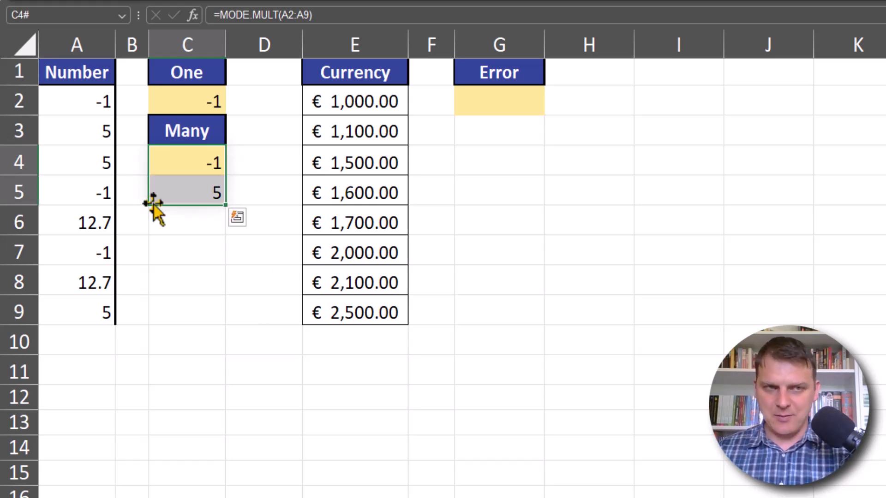
Swap the values so A2 is 5 and A3 is -1, making C2 return 5.
click(85, 97)
text(5)
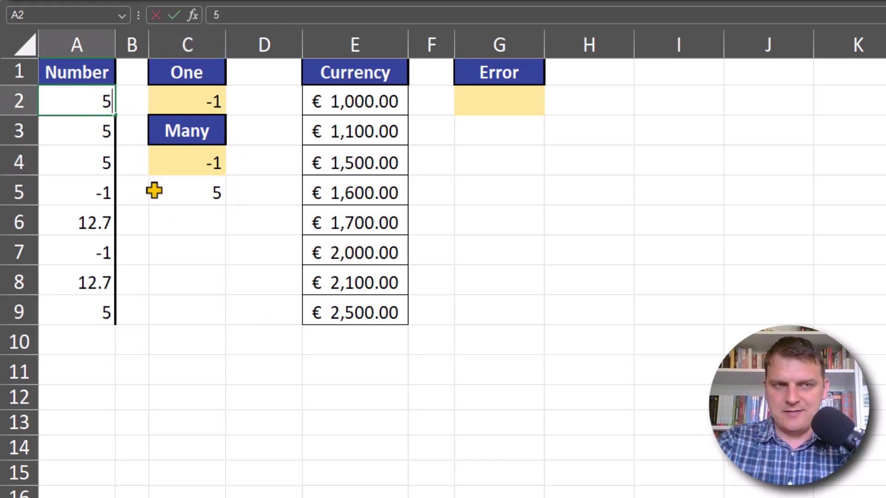
key(Return)
text(-1)
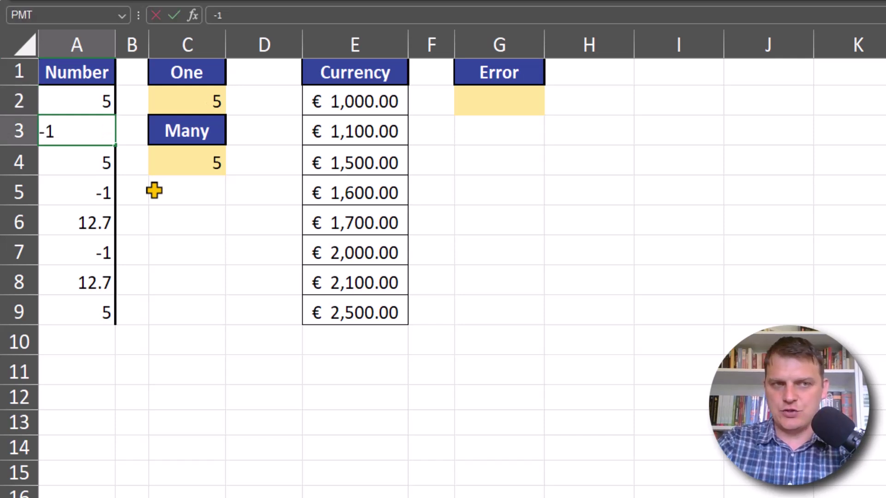
key(Return)
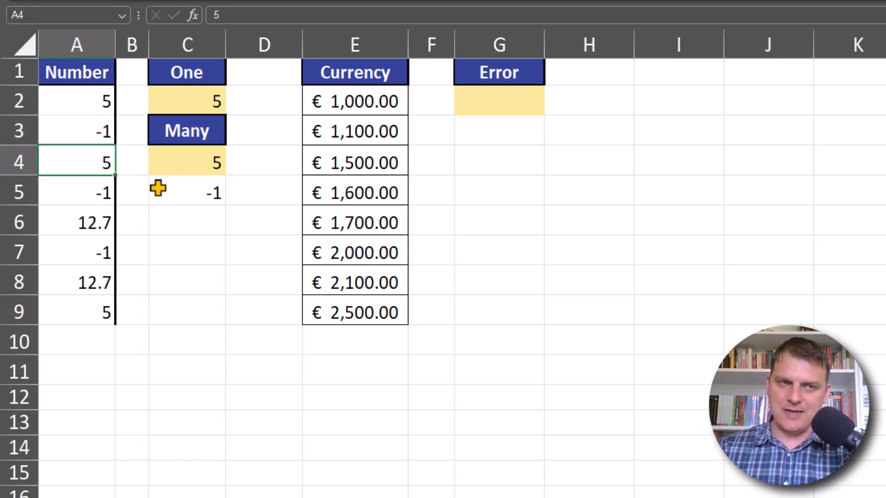
click(197, 156)
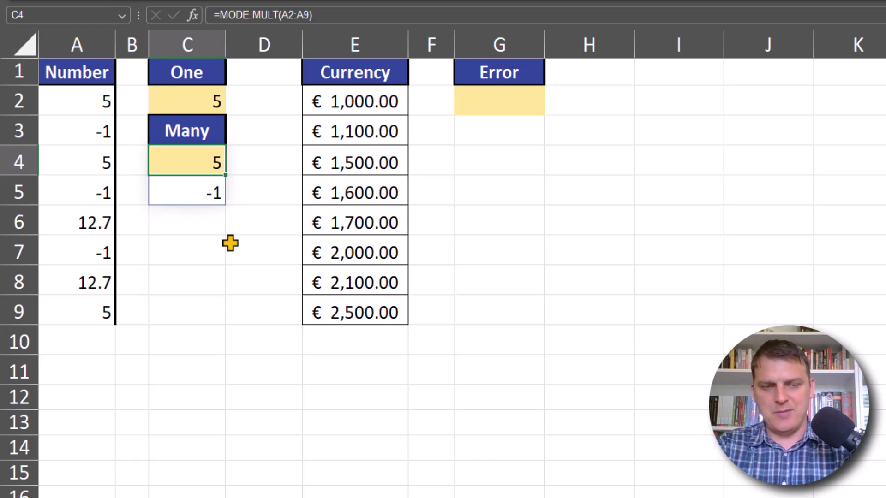
key(shift+Down)
key(shift+Down)
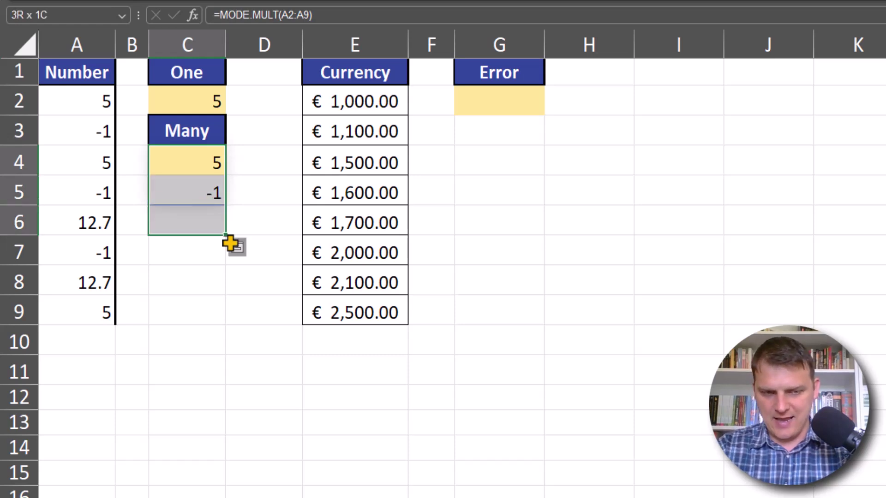
key(F2)
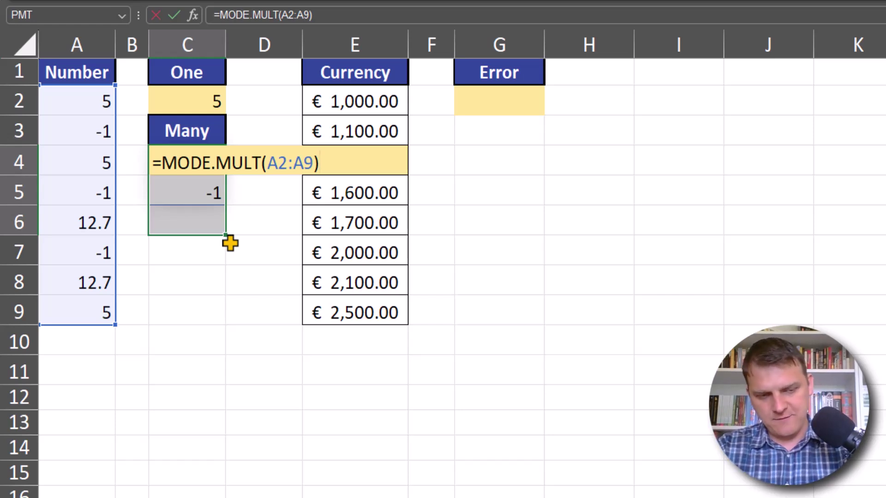
key(ctrl+shift+Return)
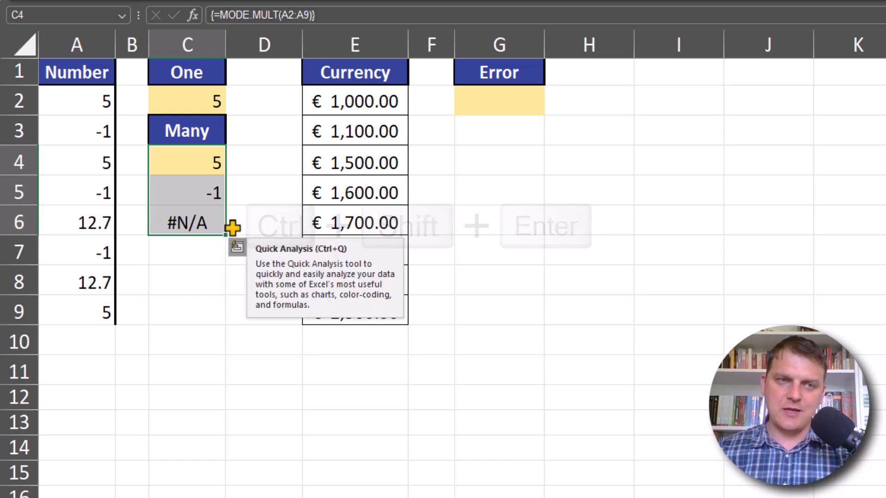
click(193, 162)
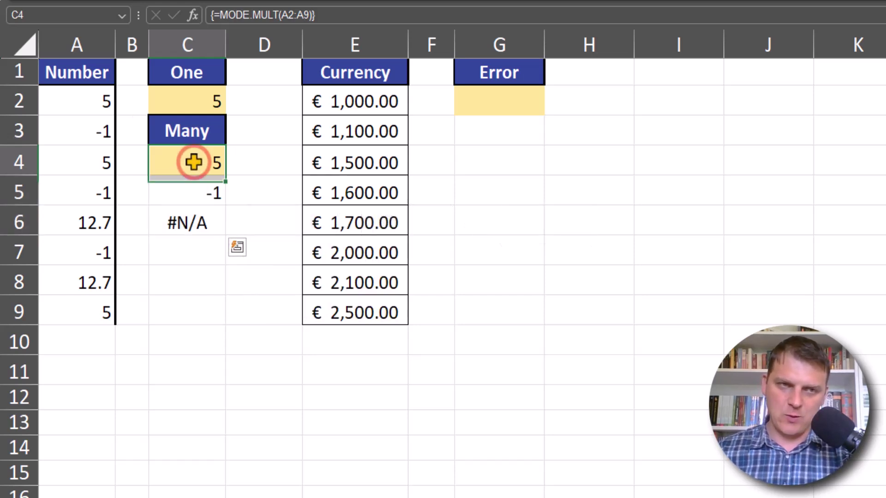
drag(194, 162, 193, 212)
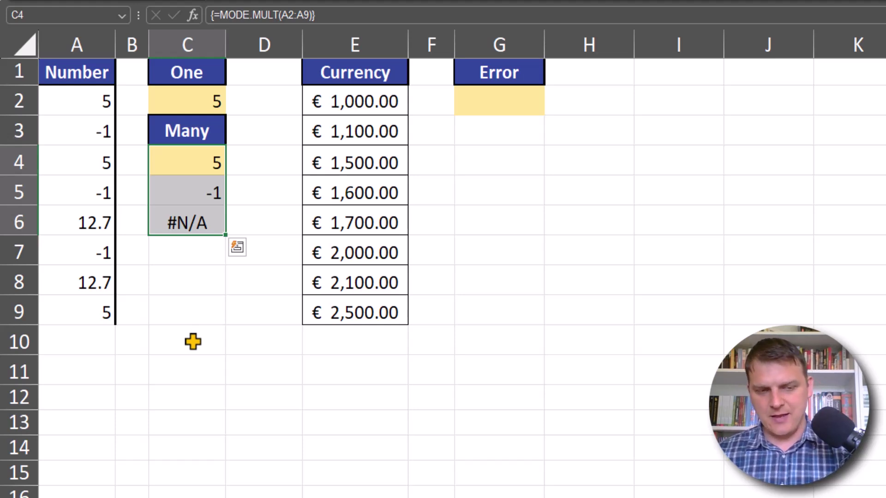
key(ctrl+z)
click(195, 165)
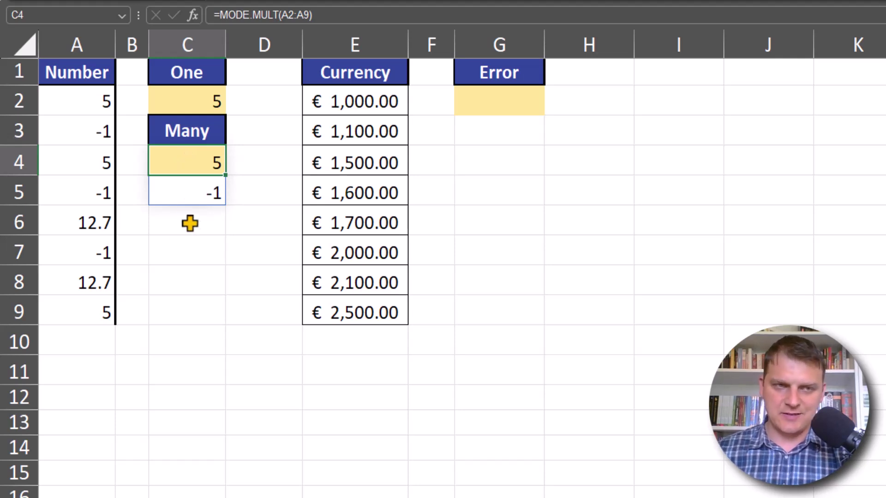
Copy C2's MODE formula into G2, producing =MODE(E2:E9), which returns #N/A.
click(198, 99)
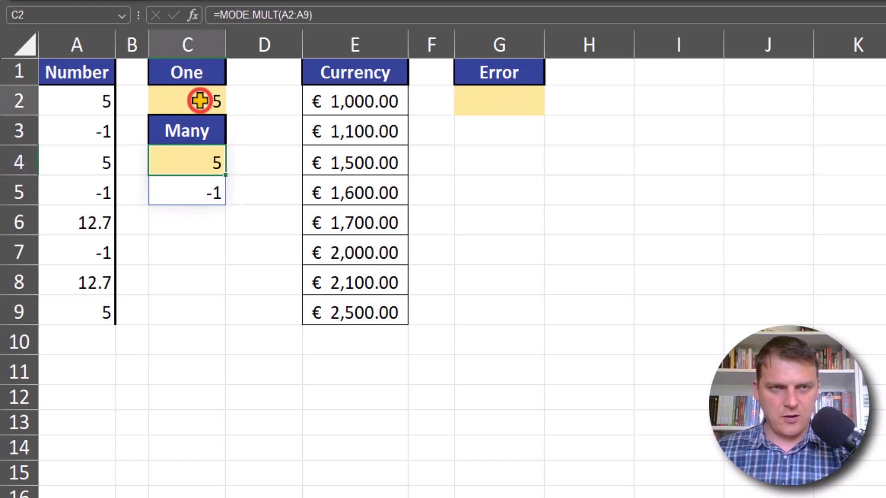
key(ctrl+c)
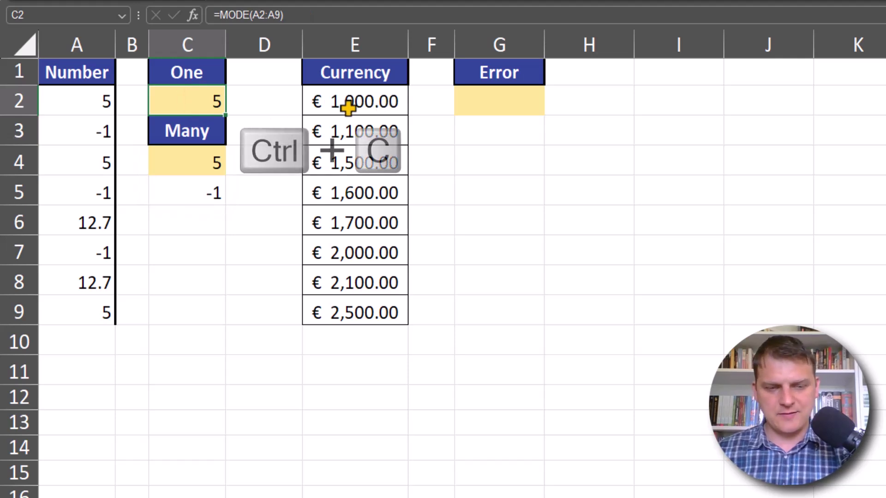
click(491, 106)
key(ctrl+v)
key(ctrl)
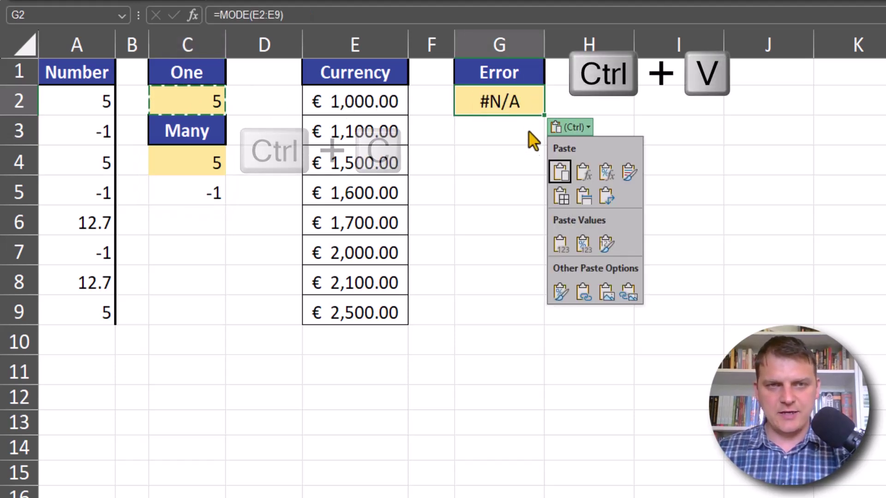
click(482, 113)
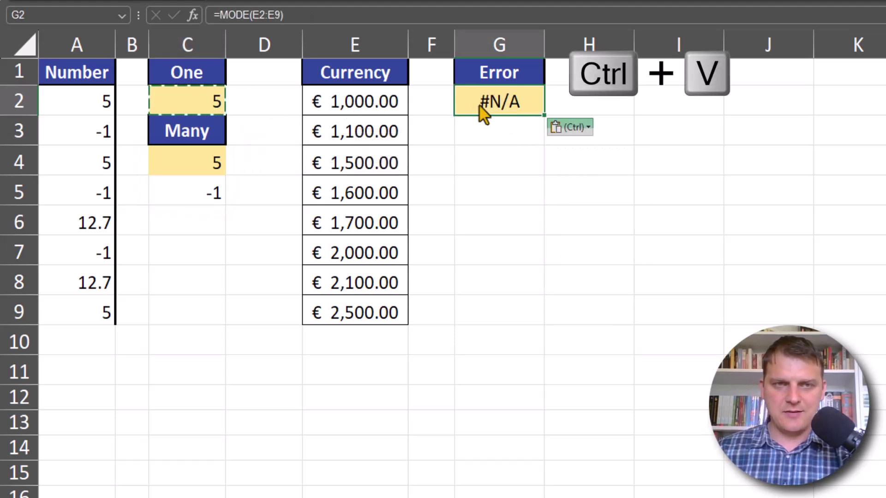
double_click(512, 110)
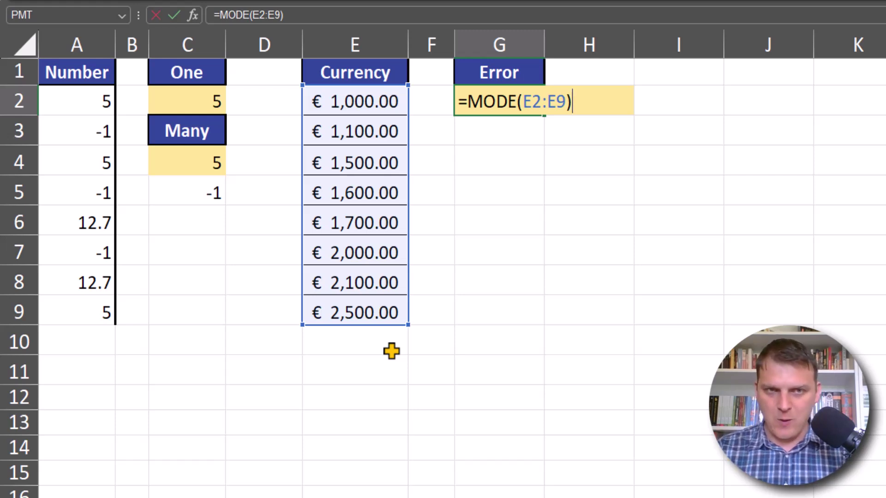
key(Return)
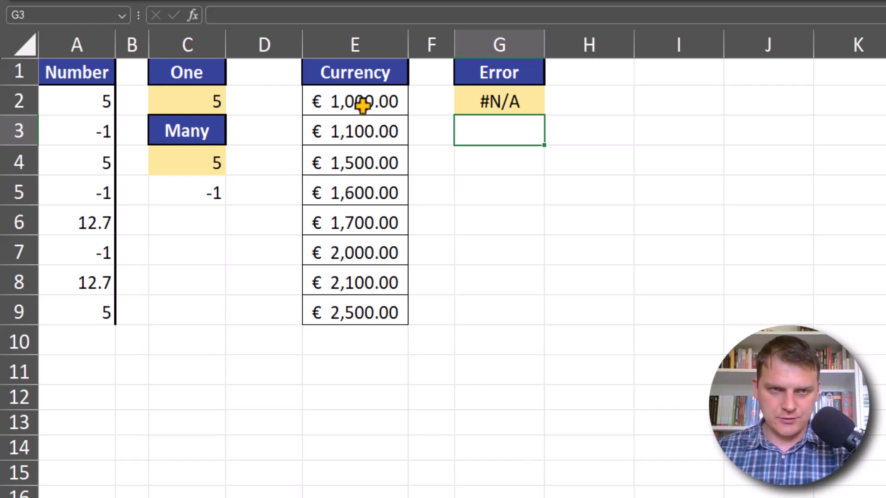
Paste €1,000.00 and €1,100.00 down E4:E9 so G2's MODE returns 1000.
drag(362, 109, 361, 126)
ctrl+click(354, 162)
drag(354, 162, 344, 310)
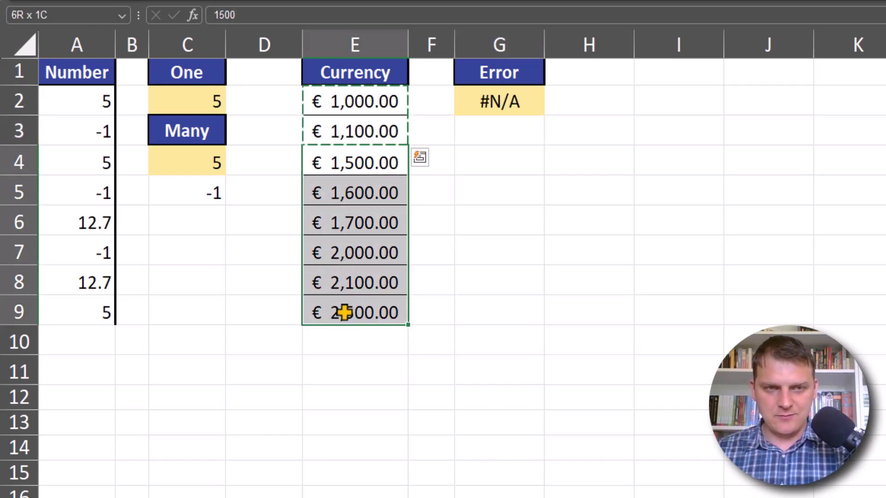
key(ctrl+v)
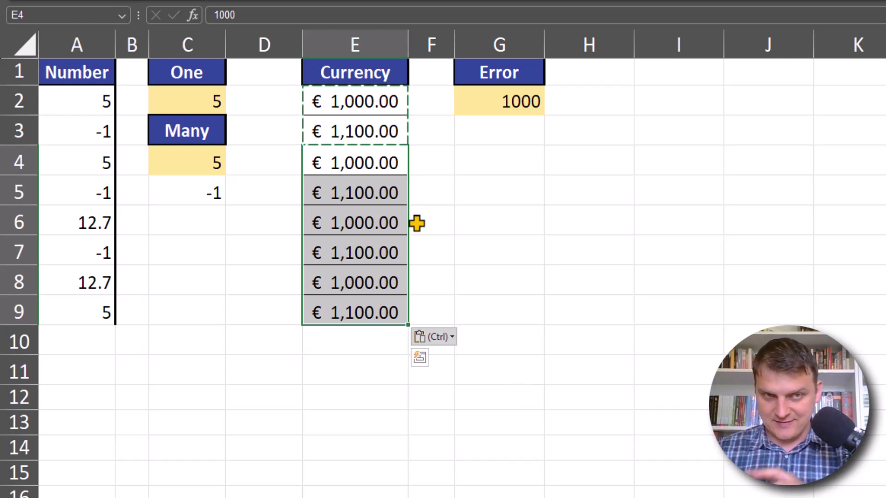
click(510, 102)
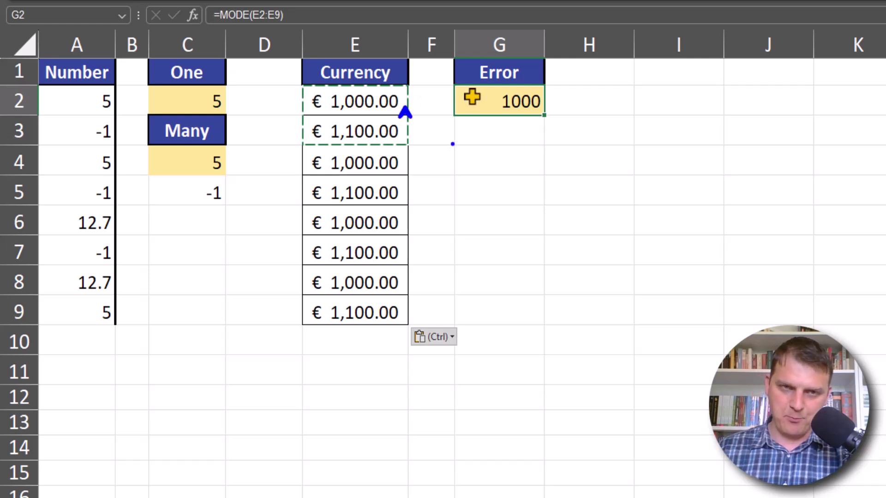
Change G2 to =MODE.MULT(E2:E9), spilling 1000 and 1100 into G2:G3.
double_click(500, 102)
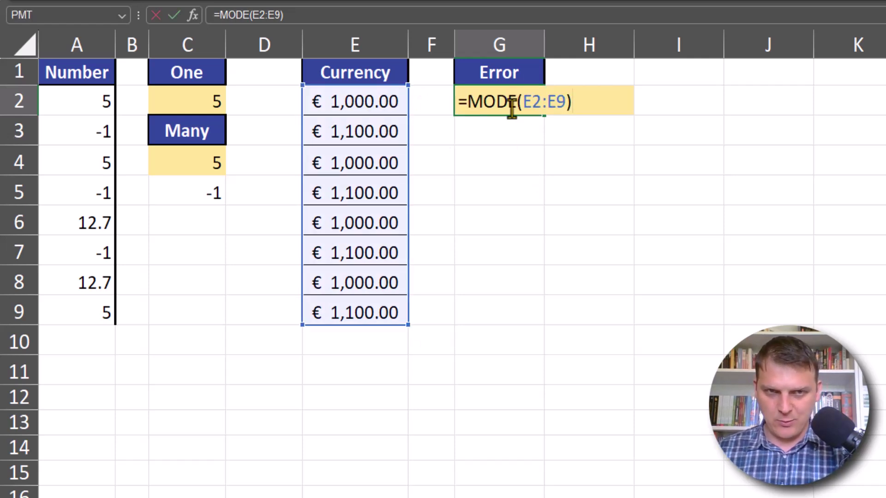
click(521, 102)
text(.m)
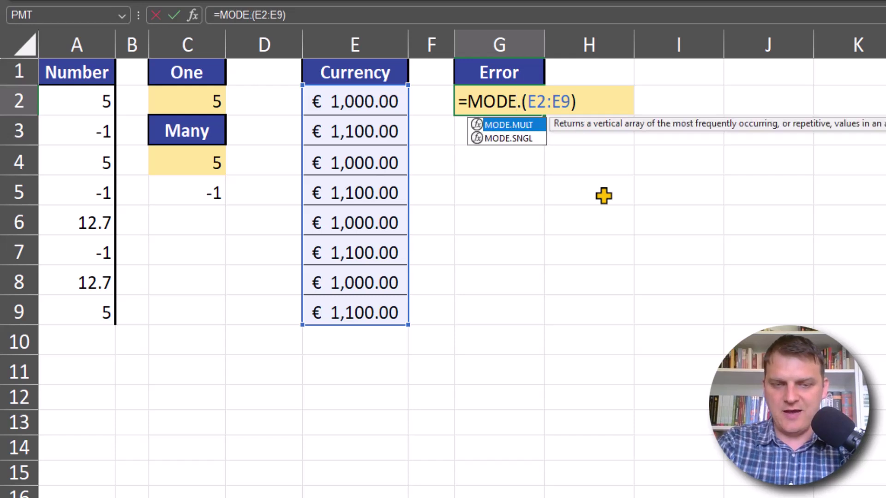
key(Tab)
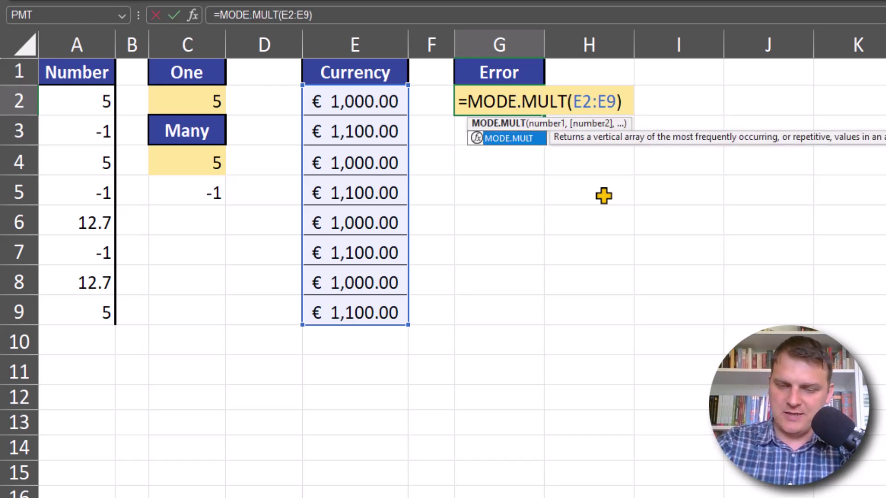
key(Return)
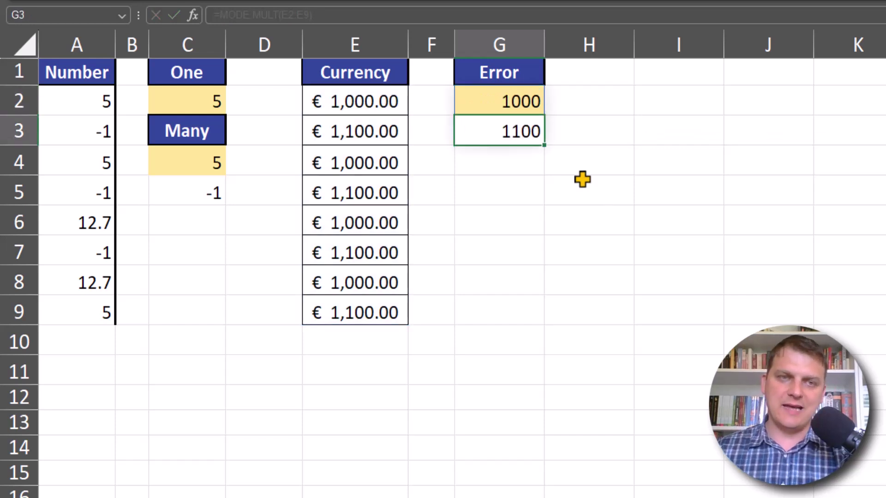